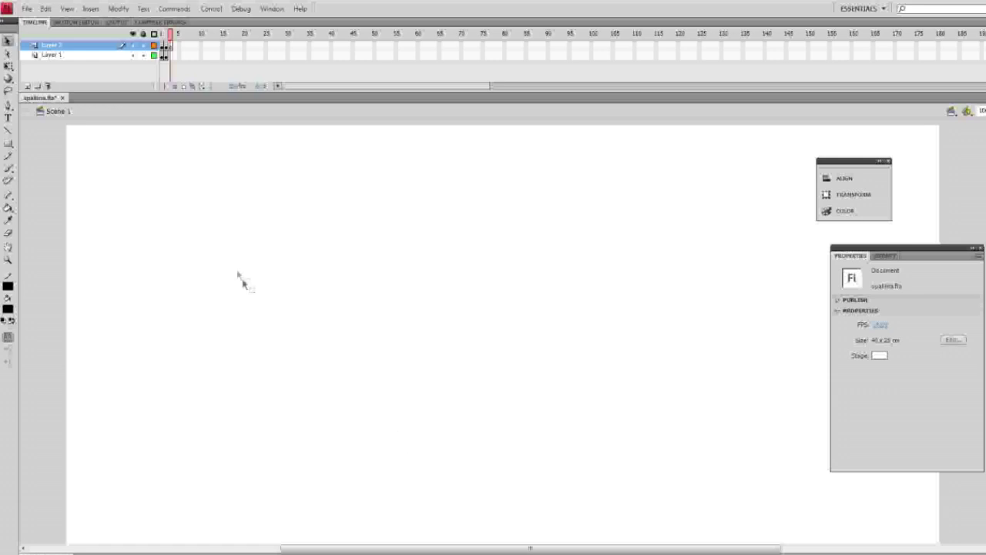
Draw a horizontal line across the top of the stage and set its width to 50.
{"action": "key", "text": "n"}
{"action": "left_click_drag", "start_coordinate": [199, 250], "coordinate": [712, 252]}
{"action": "key", "text": "v"}
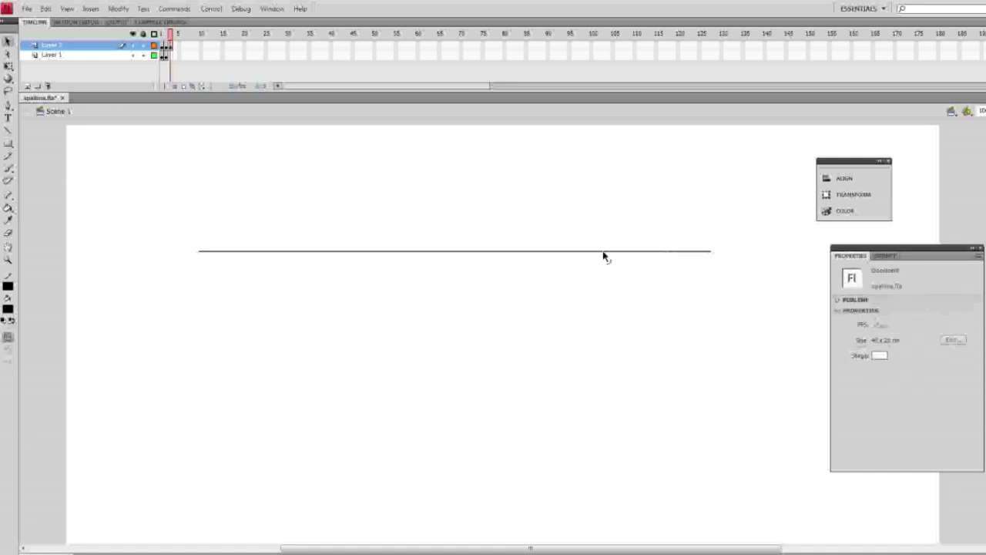
{"action": "left_click", "coordinate": [605, 251]}
{"action": "left_click", "coordinate": [883, 330]}
{"action": "type", "text": "500"}
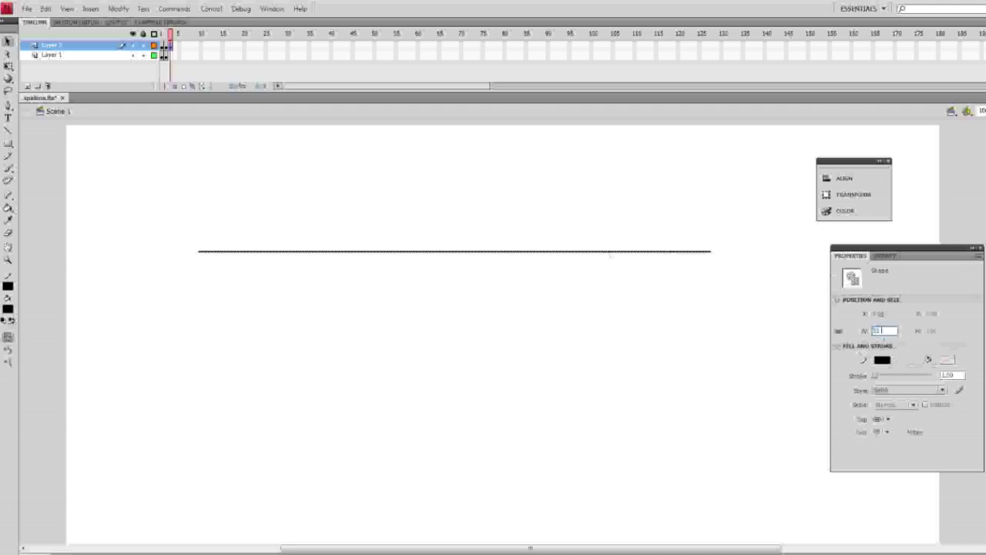
{"action": "left_click", "coordinate": [531, 215]}
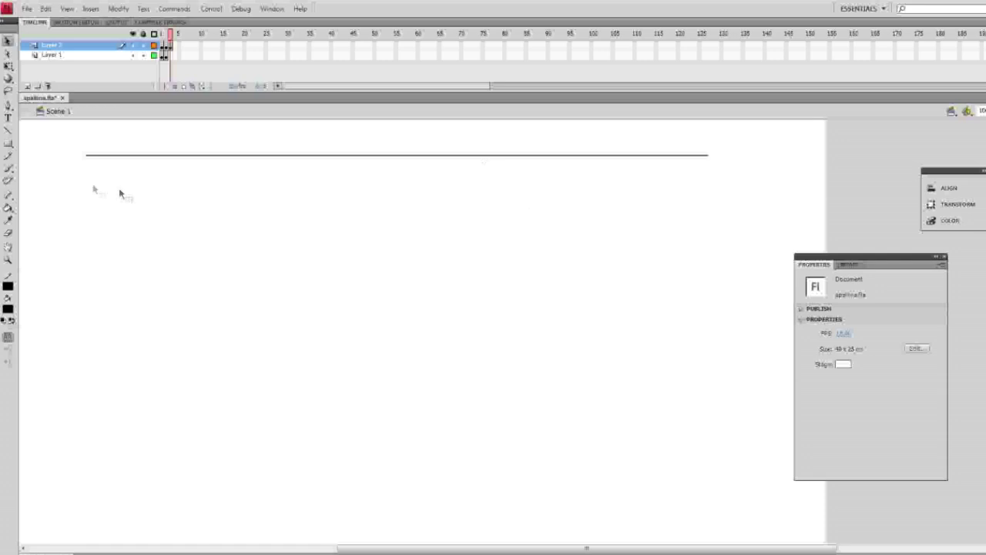
Trace the belt's curved outline freehand with the Pencil from the top line's right end.
{"action": "left_click", "coordinate": [8, 155]}
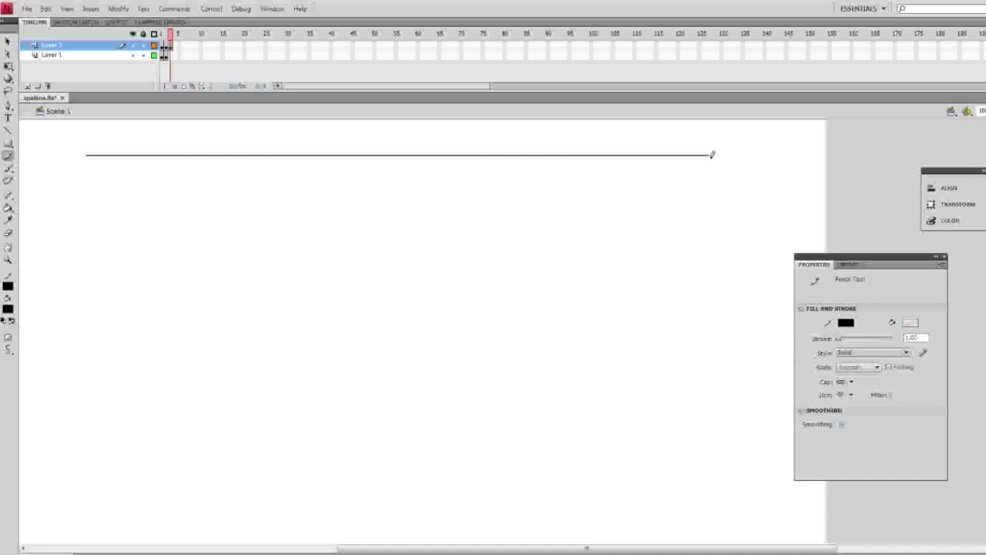
{"action": "mouse_move", "coordinate": [709, 156]}
{"action": "left_mouse_down"}
{"action": "mouse_move", "coordinate": [725, 281]}
{"action": "mouse_move", "coordinate": [792, 388]}
{"action": "mouse_move", "coordinate": [807, 458]}
{"action": "mouse_move", "coordinate": [800, 489]}
{"action": "mouse_move", "coordinate": [756, 529]}
{"action": "mouse_move", "coordinate": [719, 545]}
{"action": "mouse_move", "coordinate": [655, 544]}
{"action": "mouse_move", "coordinate": [426, 487]}
{"action": "mouse_move", "coordinate": [418, 463]}
{"action": "mouse_move", "coordinate": [280, 384]}
{"action": "mouse_move", "coordinate": [144, 274]}
{"action": "mouse_move", "coordinate": [141, 260]}
{"action": "mouse_move", "coordinate": [77, 206]}
{"action": "mouse_move", "coordinate": [78, 151]}
{"action": "left_mouse_up"}
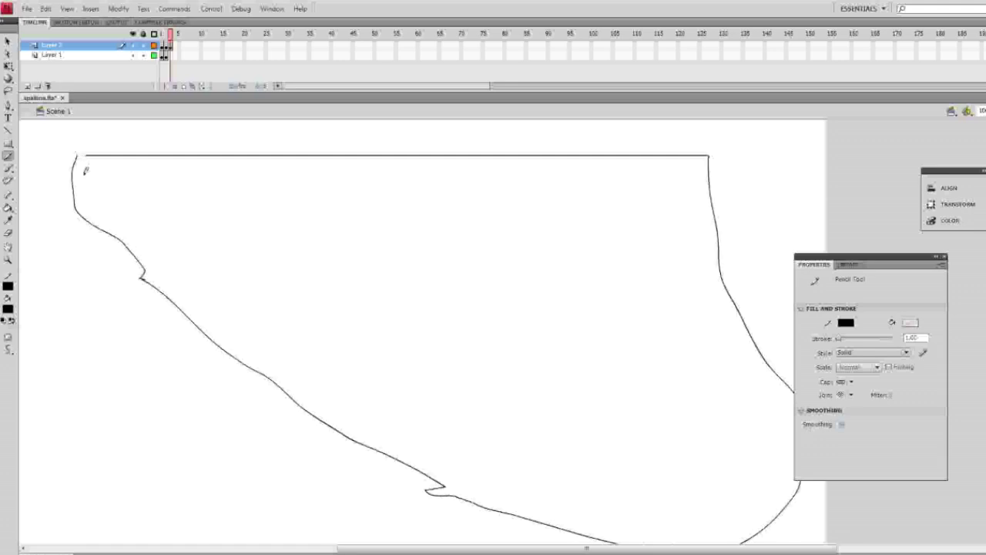
{"action": "mouse_move", "coordinate": [323, 337]}
{"action": "left_mouse_down"}
{"action": "mouse_move", "coordinate": [348, 306]}
{"action": "mouse_move", "coordinate": [354, 327]}
{"action": "left_mouse_up"}
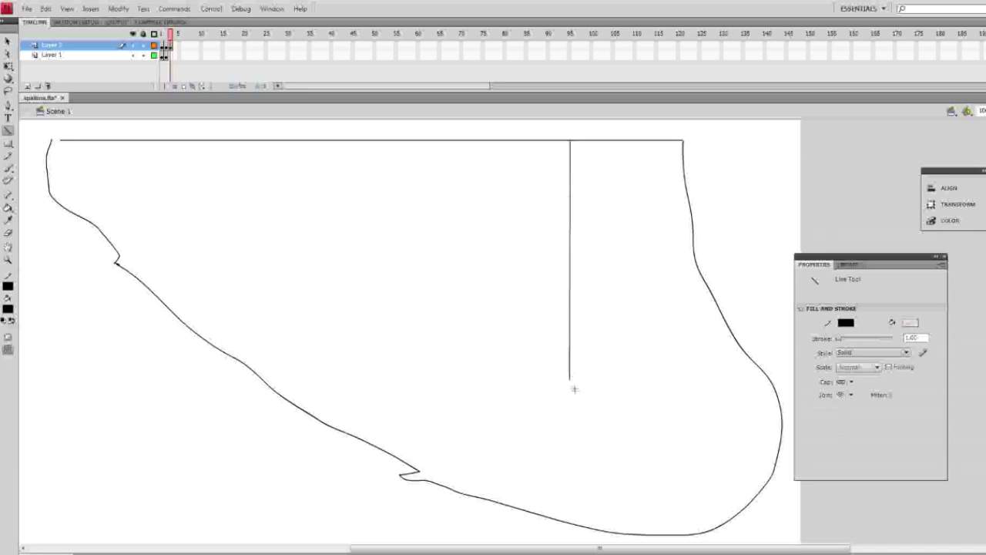
Draw two connected lines across the lower area, snapping the left end onto the curve.
{"action": "left_click_drag", "start_coordinate": [571, 380], "coordinate": [630, 542]}
{"action": "left_click_drag", "start_coordinate": [194, 341], "coordinate": [572, 384]}
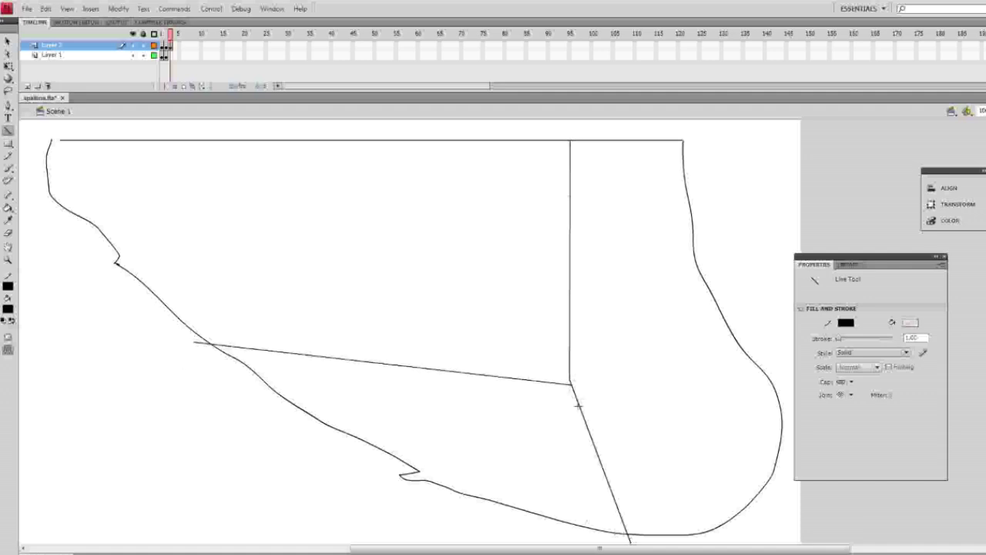
{"action": "key", "text": "v"}
{"action": "left_click", "coordinate": [568, 386]}
{"action": "left_click", "coordinate": [219, 361]}
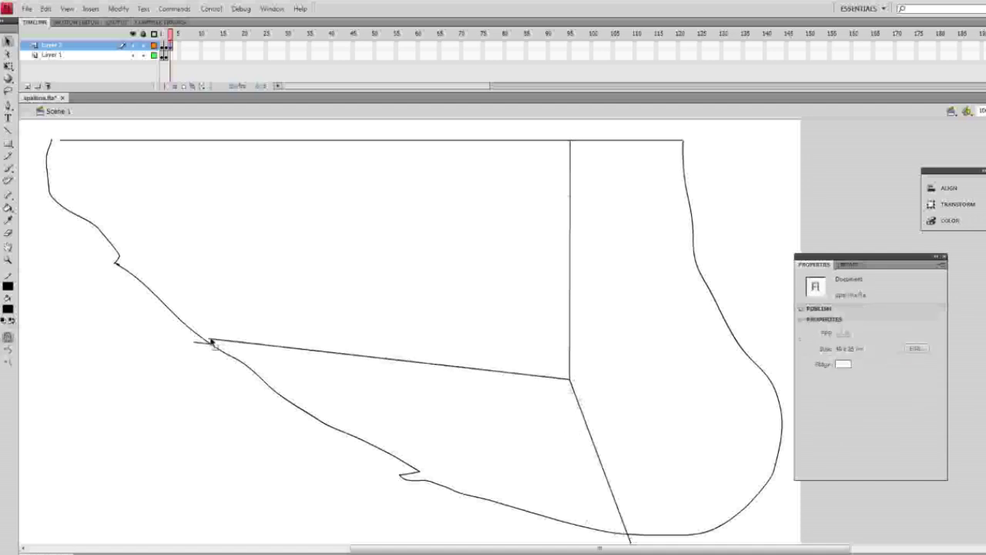
{"action": "left_click_drag", "start_coordinate": [209, 342], "coordinate": [195, 341]}
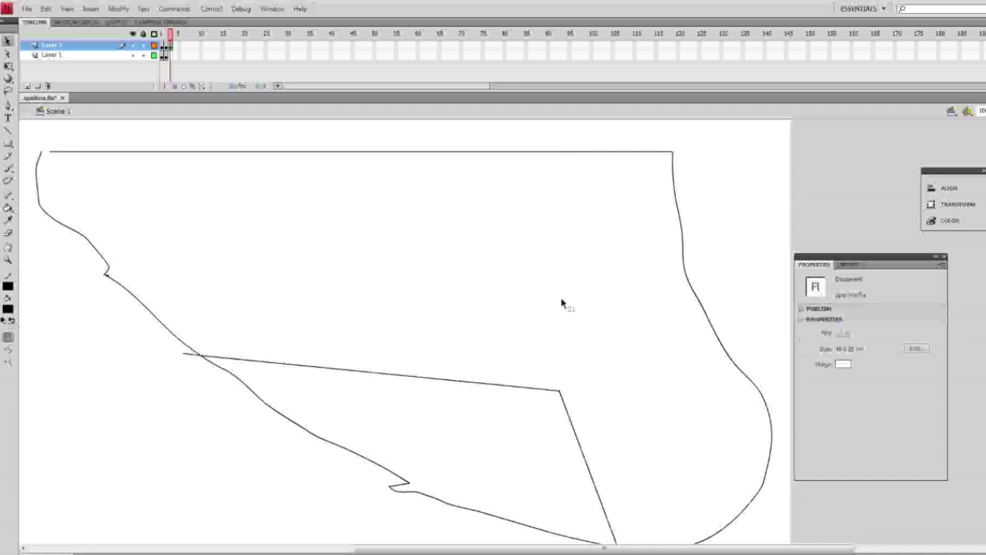
Check the lower-left curve, recentre the whole outline, and move to Layer 2's second frame.
{"action": "left_click", "coordinate": [300, 429]}
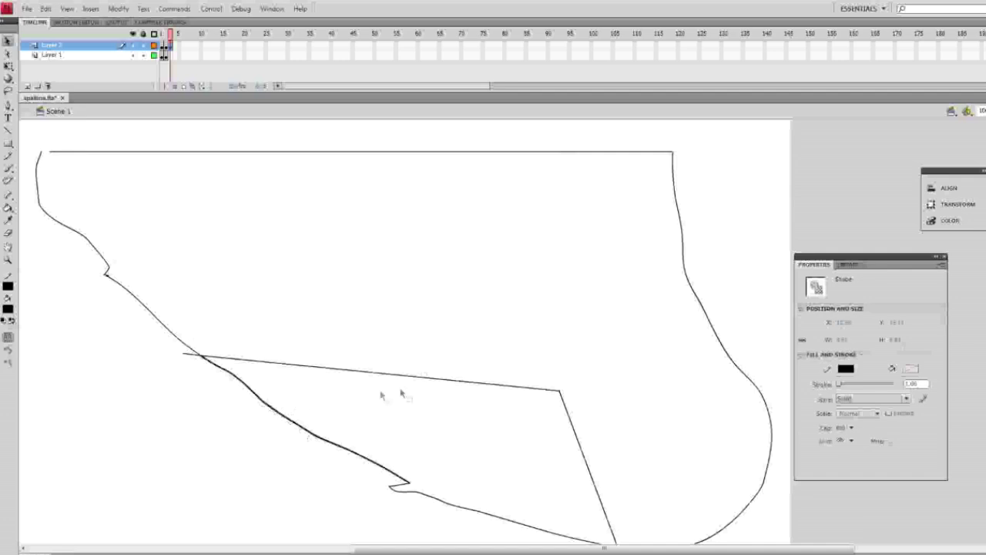
{"action": "left_click_drag", "start_coordinate": [401, 393], "coordinate": [378, 300]}
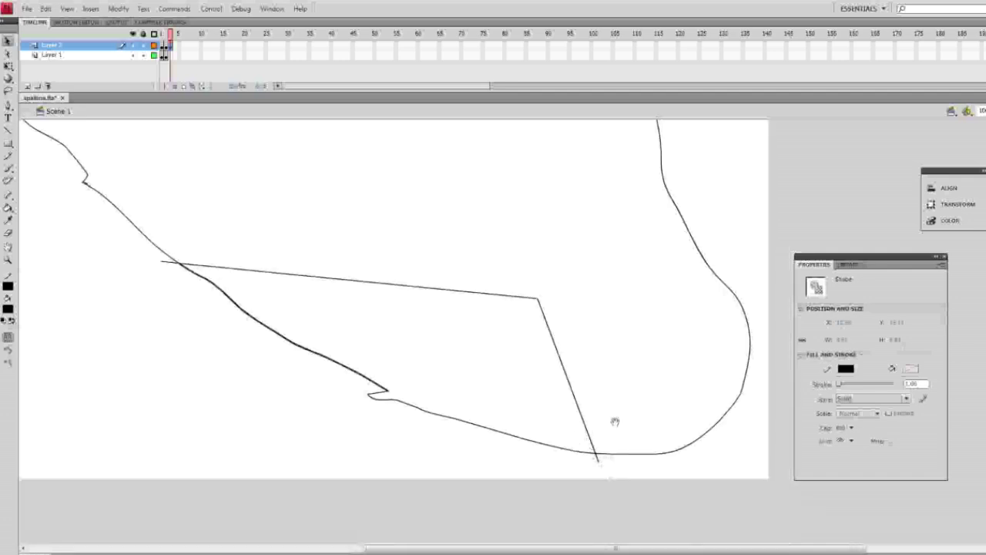
{"action": "left_click_drag", "start_coordinate": [615, 421], "coordinate": [616, 436]}
{"action": "left_click_drag", "start_coordinate": [616, 400], "coordinate": [606, 423]}
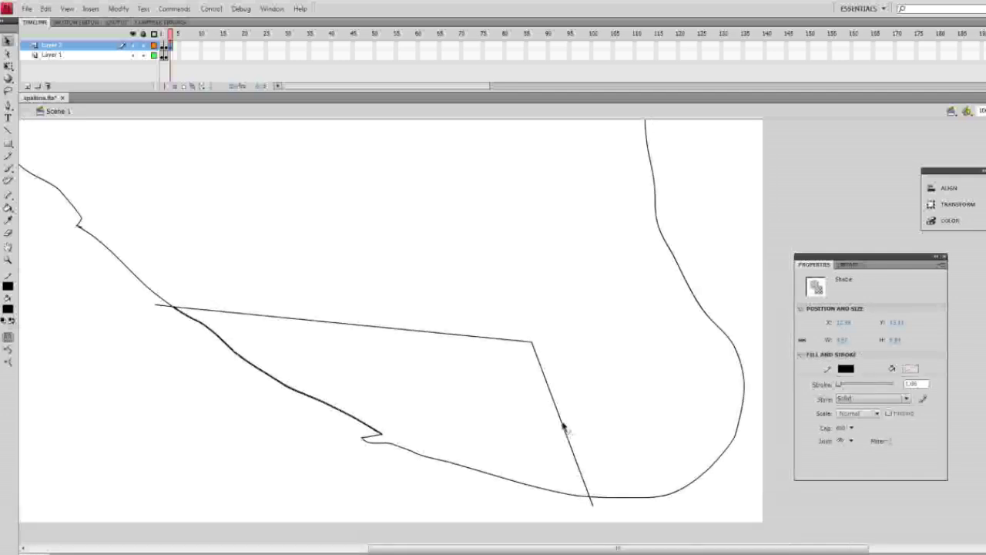
{"action": "left_click", "coordinate": [567, 408]}
{"action": "left_click_drag", "start_coordinate": [590, 360], "coordinate": [624, 413]}
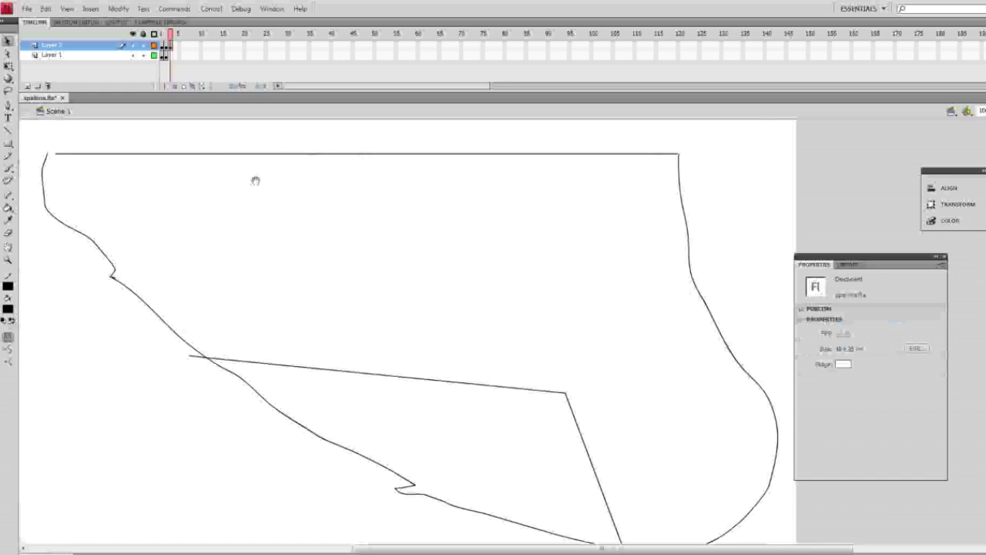
{"action": "left_click_drag", "start_coordinate": [229, 206], "coordinate": [242, 200]}
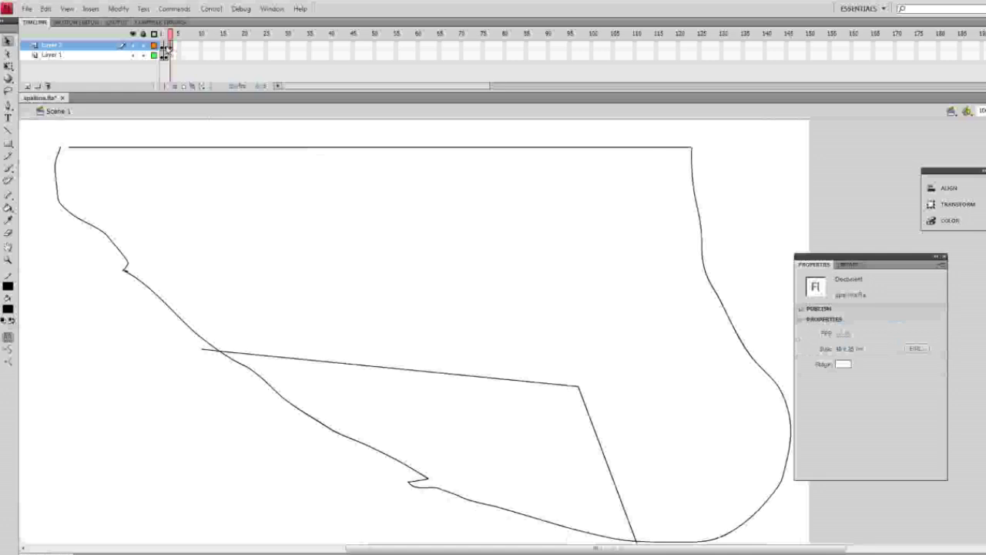
{"action": "left_click", "coordinate": [166, 46]}
{"action": "mouse_move", "coordinate": [304, 176]}
{"action": "left_mouse_down"}
{"action": "mouse_move", "coordinate": [415, 307]}
{"action": "mouse_move", "coordinate": [427, 288]}
{"action": "mouse_move", "coordinate": [436, 295]}
{"action": "left_mouse_up"}
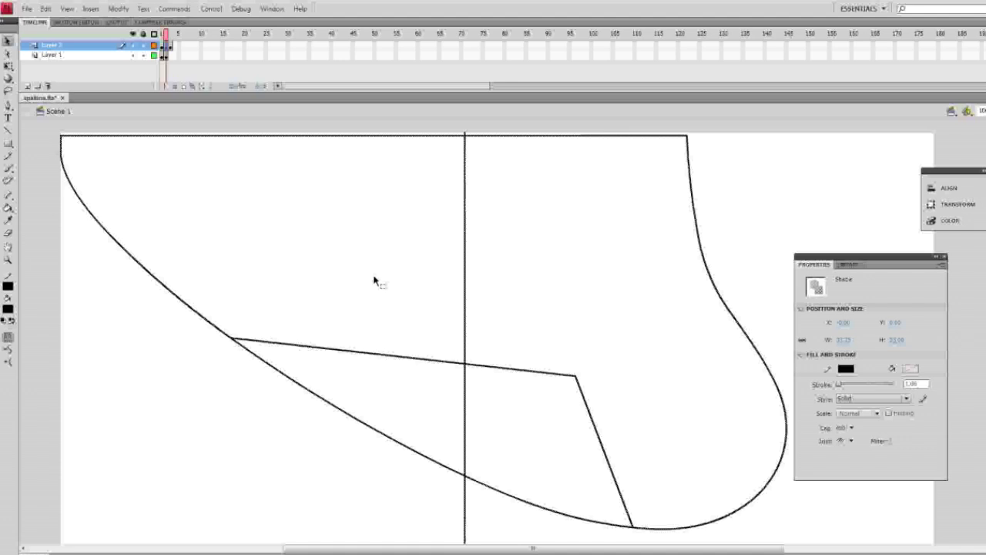
Select the three vertical line segments and adjust their X position in Properties.
{"action": "left_click", "coordinate": [439, 275]}
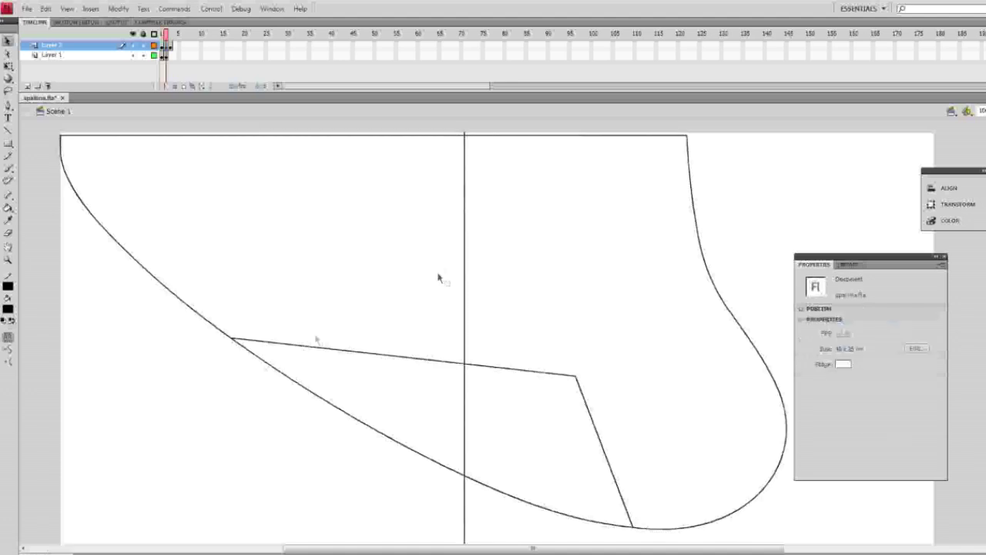
{"action": "left_click", "coordinate": [466, 247]}
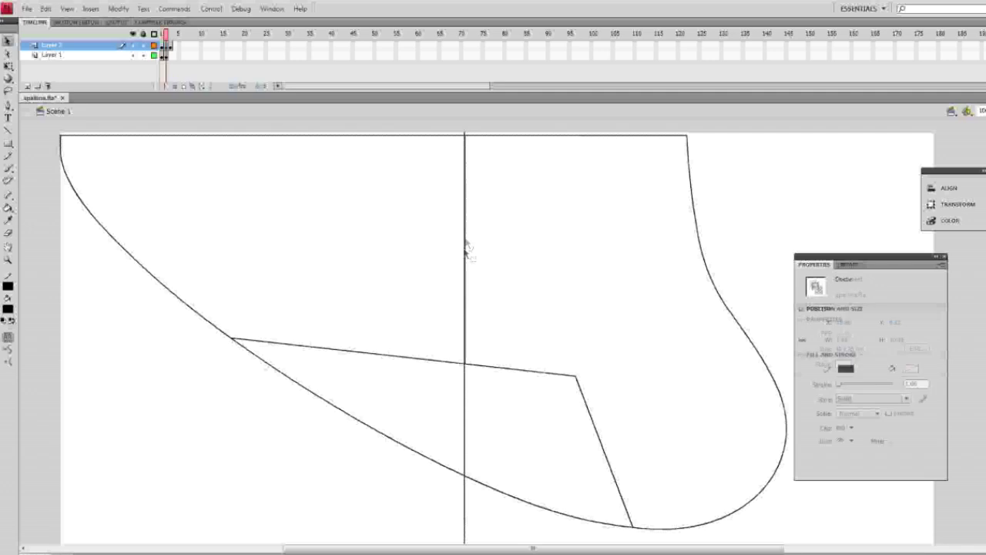
{"action": "left_click", "coordinate": [466, 385], "text": "shift"}
{"action": "left_click", "coordinate": [465, 493], "text": "shift"}
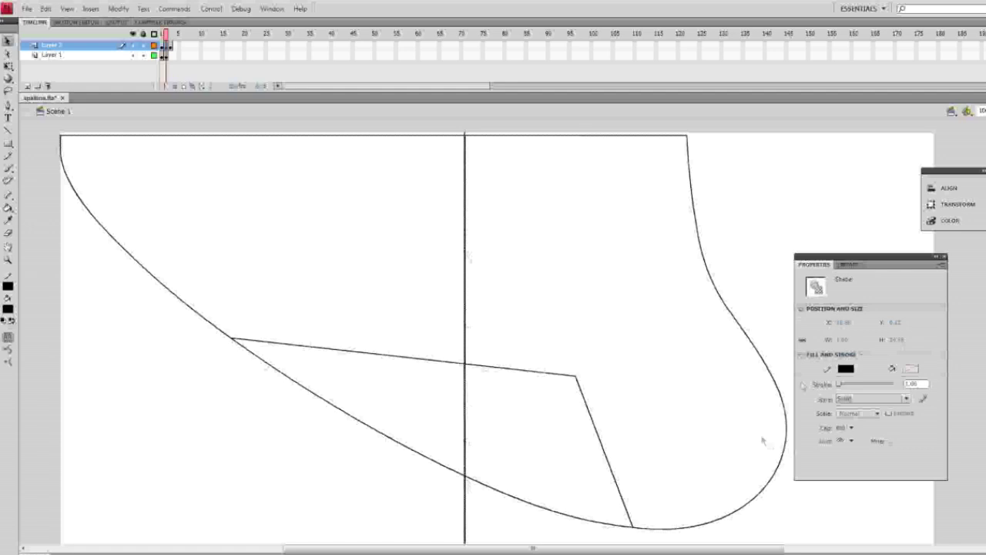
{"action": "left_click", "coordinate": [843, 323]}
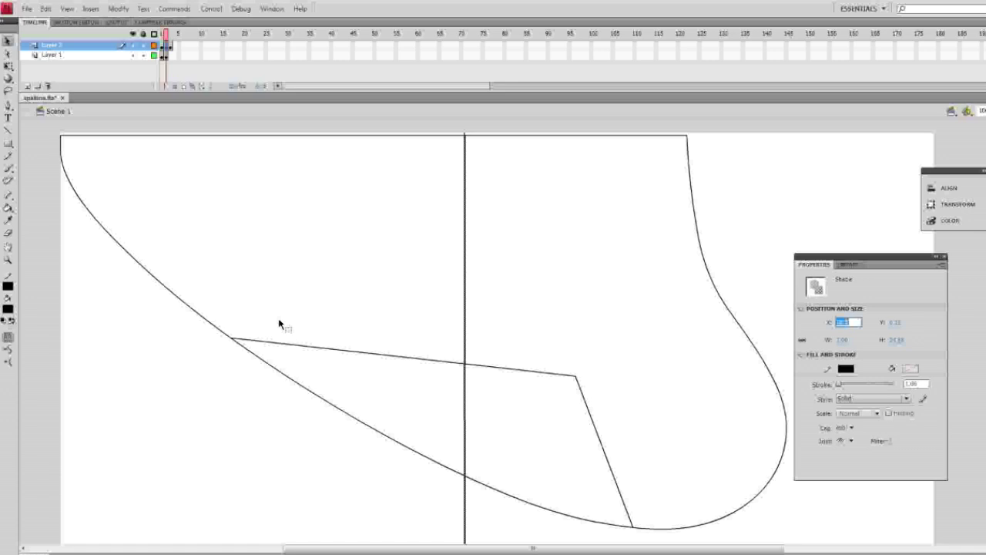
Select the entire outline drawing and create a new Flash File document.
{"action": "left_click", "coordinate": [81, 216]}
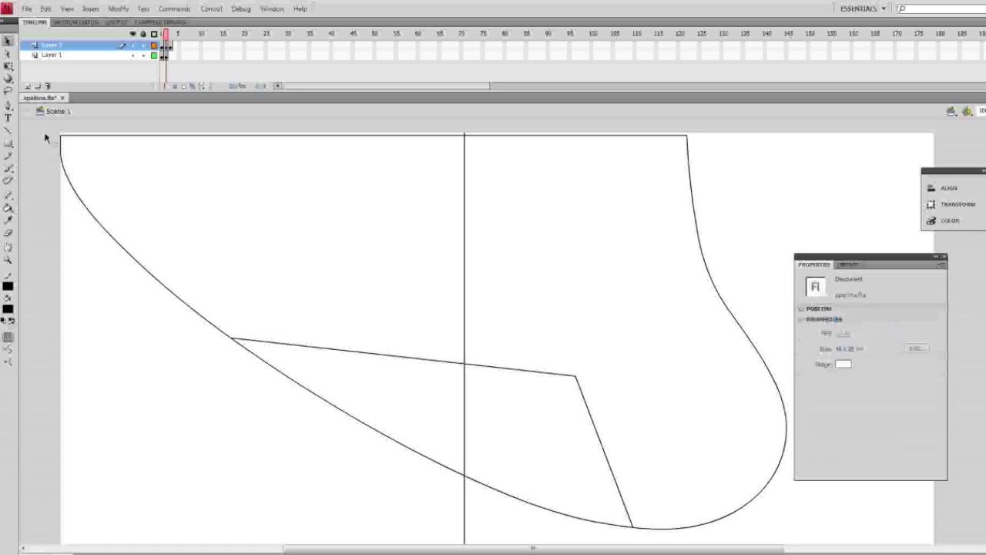
{"action": "left_click_drag", "start_coordinate": [49, 132], "coordinate": [466, 497]}
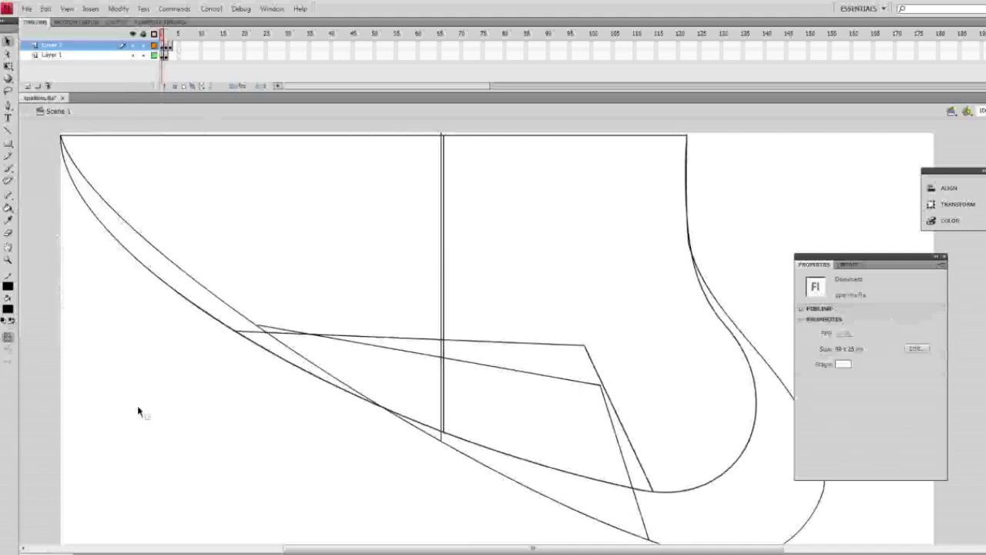
{"action": "key", "text": "ctrl+n"}
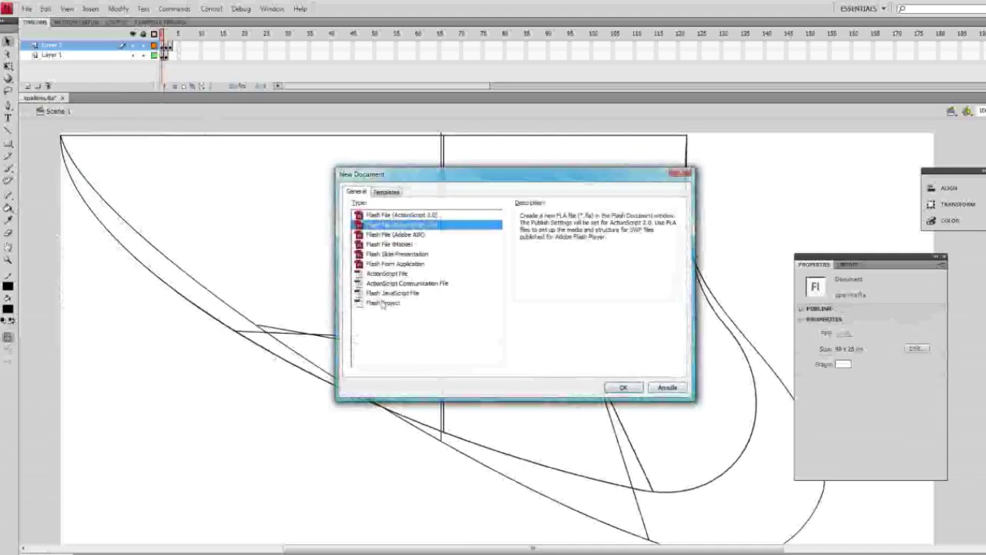
{"action": "left_click", "coordinate": [623, 387]}
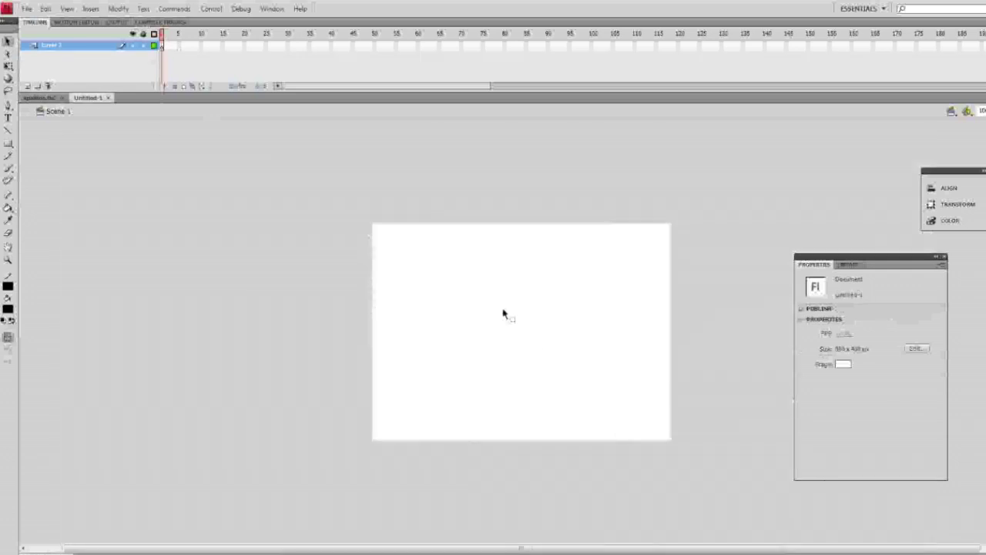
Set the document's ruler units to Centimeters and its size to 20 × 28.
{"action": "key", "text": "ctrl+j"}
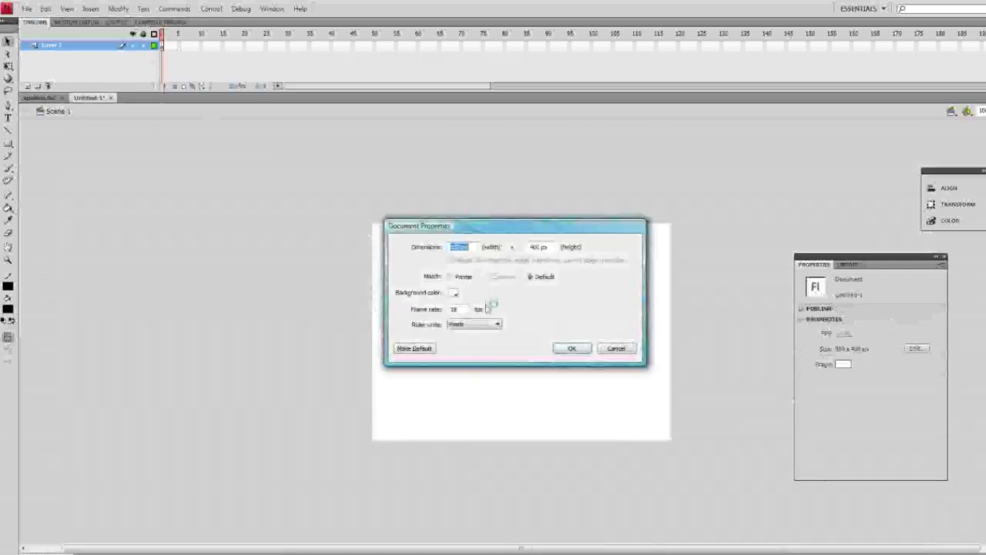
{"action": "left_click", "coordinate": [493, 324]}
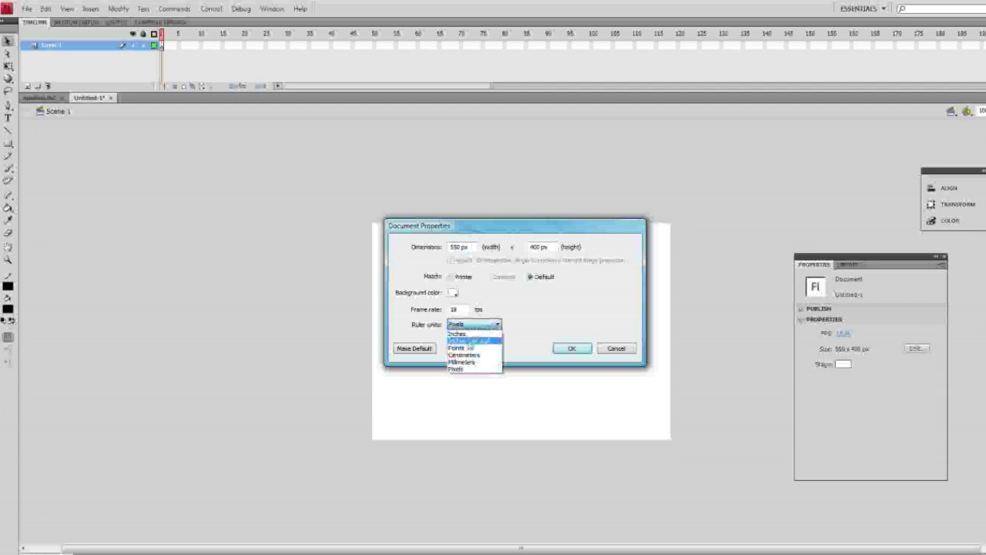
{"action": "left_click", "coordinate": [464, 355]}
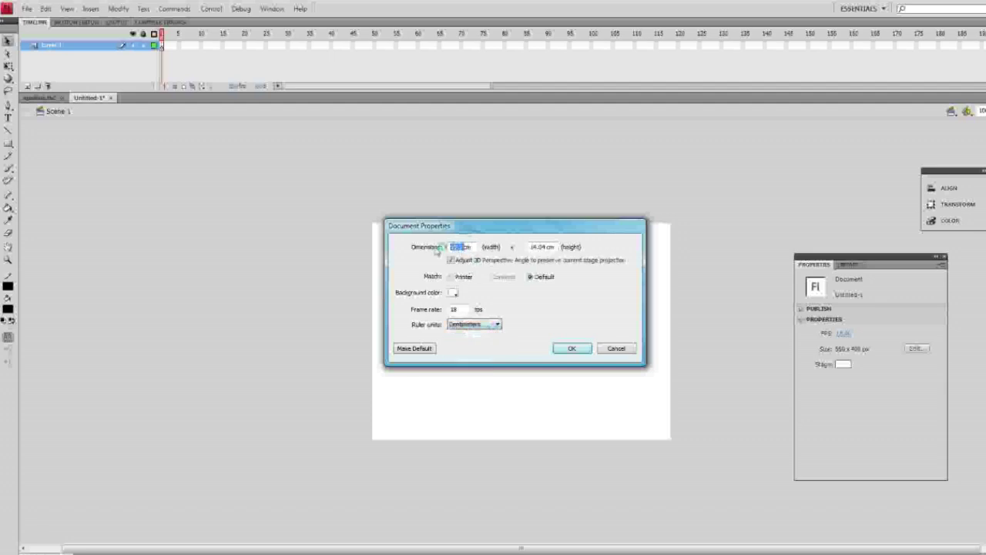
{"action": "type", "text": "20"}
{"action": "key", "text": "Tab"}
{"action": "type", "text": "28"}
{"action": "key", "text": "Return"}
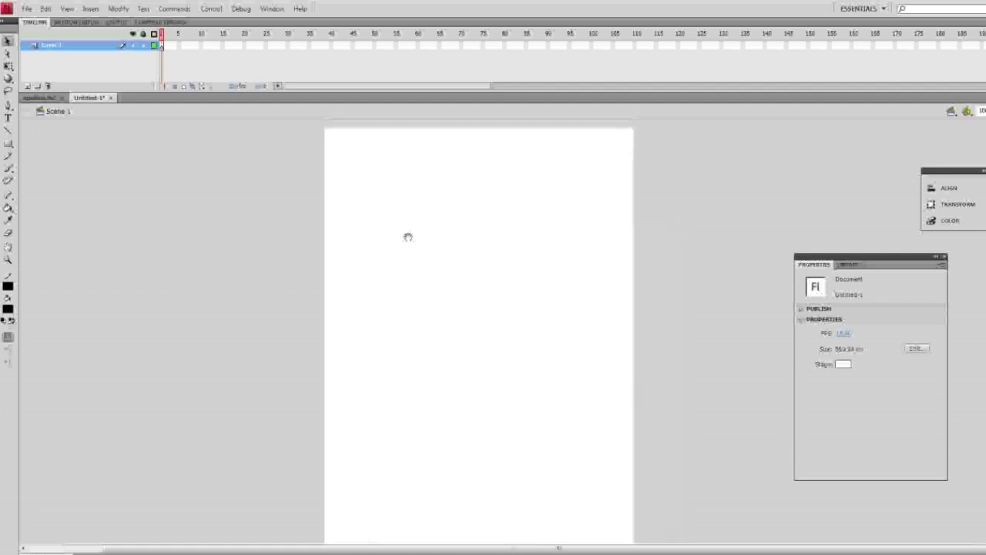
Paste the outline onto the new page, group the top outline and nudge it into place.
{"action": "key", "text": "ctrl+v"}
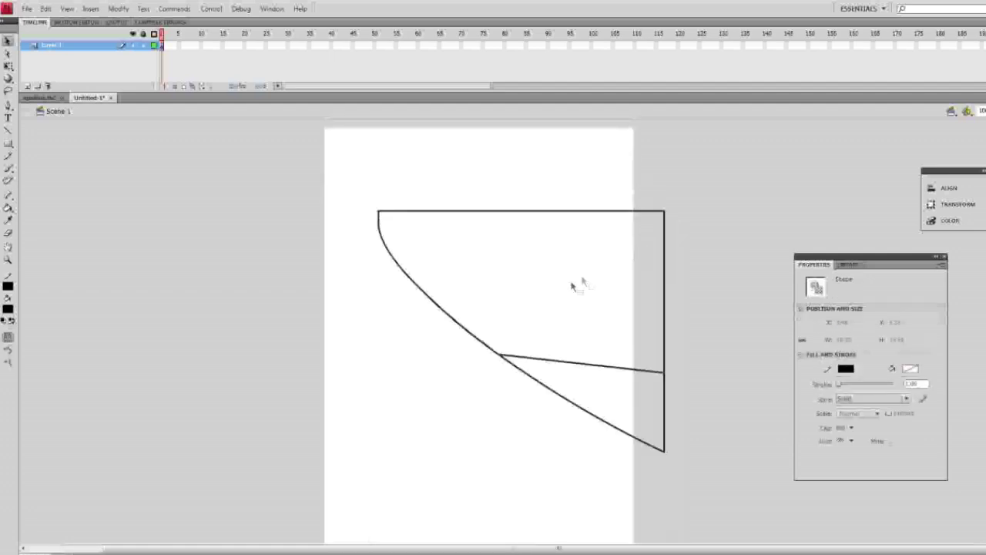
{"action": "key", "text": "ctrl+z"}
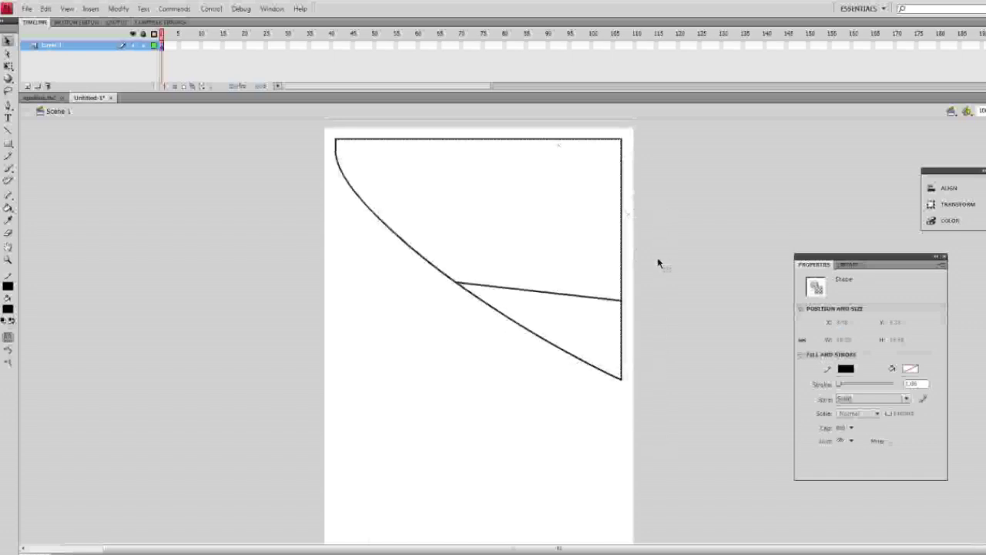
{"action": "left_click", "coordinate": [676, 263]}
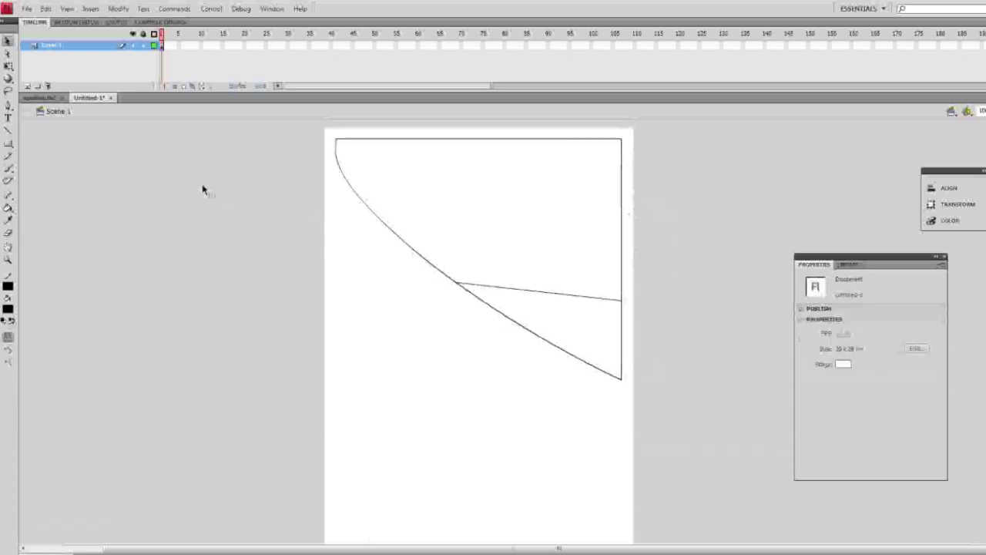
{"action": "scroll", "coordinate": [505, 227], "scroll_direction": "up", "scroll_amount": 3}
{"action": "double_click", "coordinate": [504, 226]}
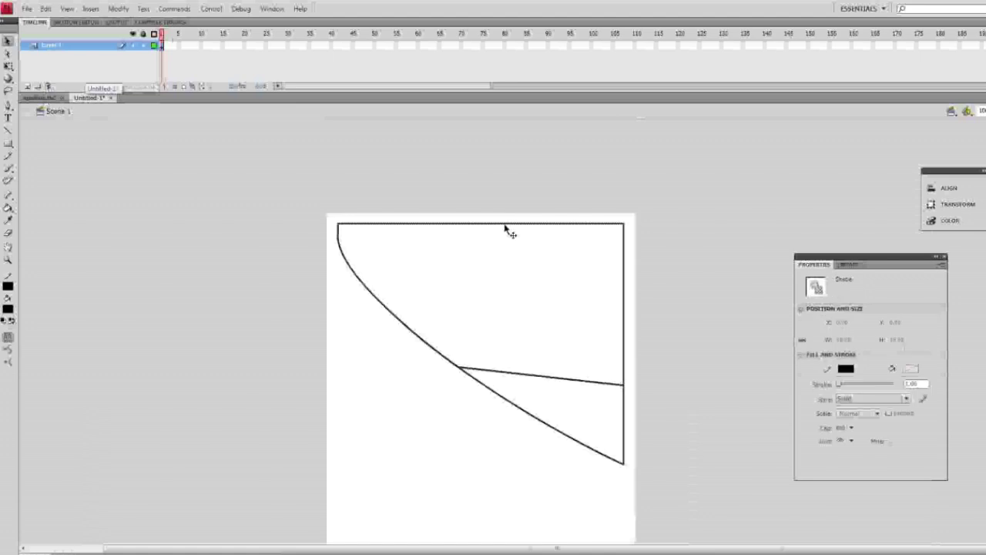
{"action": "key", "text": "ctrl+g"}
{"action": "key", "text": "shift+Right"}
{"action": "key", "text": "Up"}
{"action": "key", "text": "Left"}
{"action": "key", "text": "Up"}
{"action": "scroll", "coordinate": [501, 236], "scroll_direction": "down", "scroll_amount": 3}
Paste and group the stocking-shaped piece, shift it left and rotate it counter-clockwise to fit.
{"action": "key", "text": "ctrl+v"}
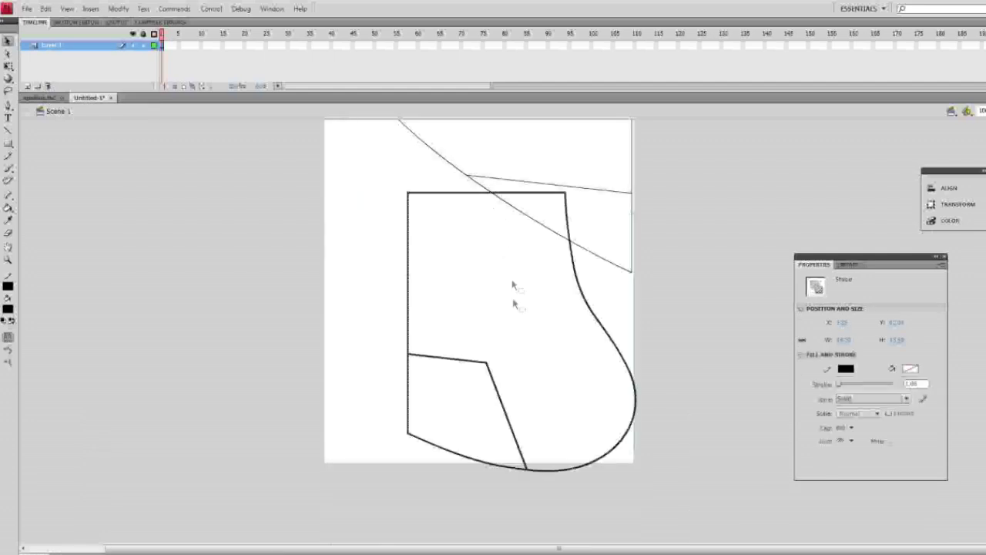
{"action": "key", "text": "ctrl+g"}
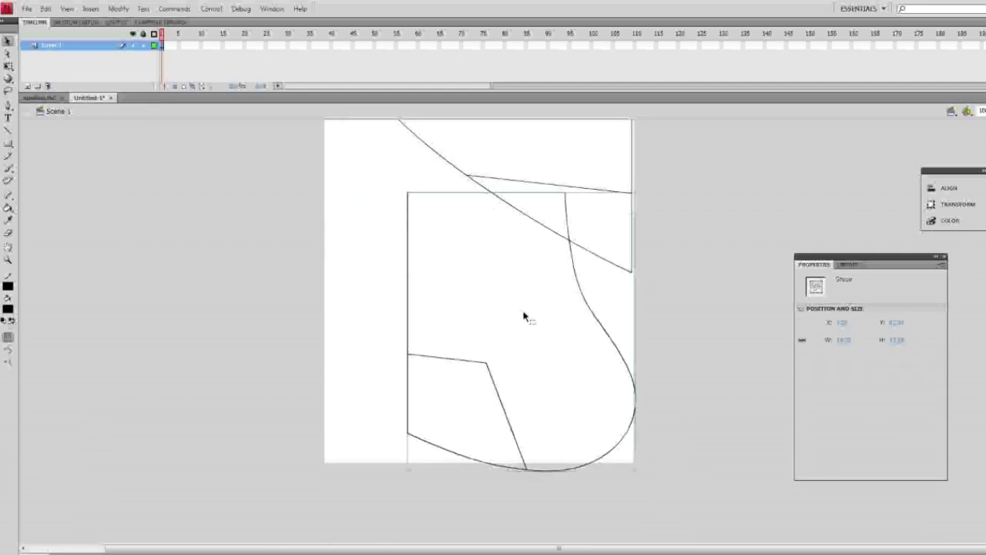
{"action": "key", "text": "shift+Left"}
{"action": "key", "text": "shift+Left"}
{"action": "key", "text": "shift+Left"}
{"action": "key", "text": "shift+Left"}
{"action": "key", "text": "shift+Left"}
{"action": "key", "text": "shift+Left"}
{"action": "key", "text": "shift+Left"}
{"action": "key", "text": "shift+Left"}
{"action": "key", "text": "shift+Left"}
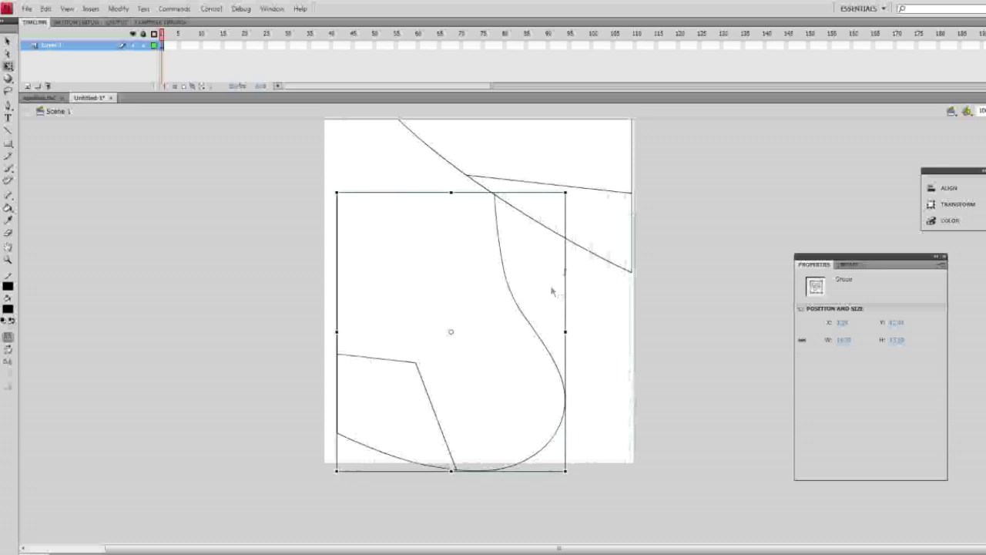
{"action": "left_click_drag", "start_coordinate": [570, 186], "coordinate": [513, 158]}
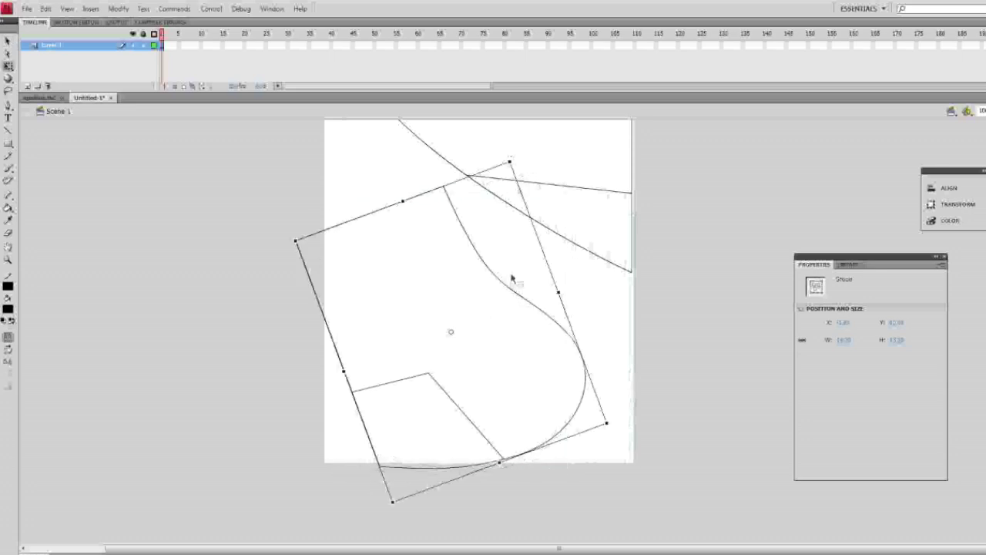
{"action": "left_click", "coordinate": [724, 259]}
{"action": "left_click_drag", "start_coordinate": [724, 247], "coordinate": [701, 355]}
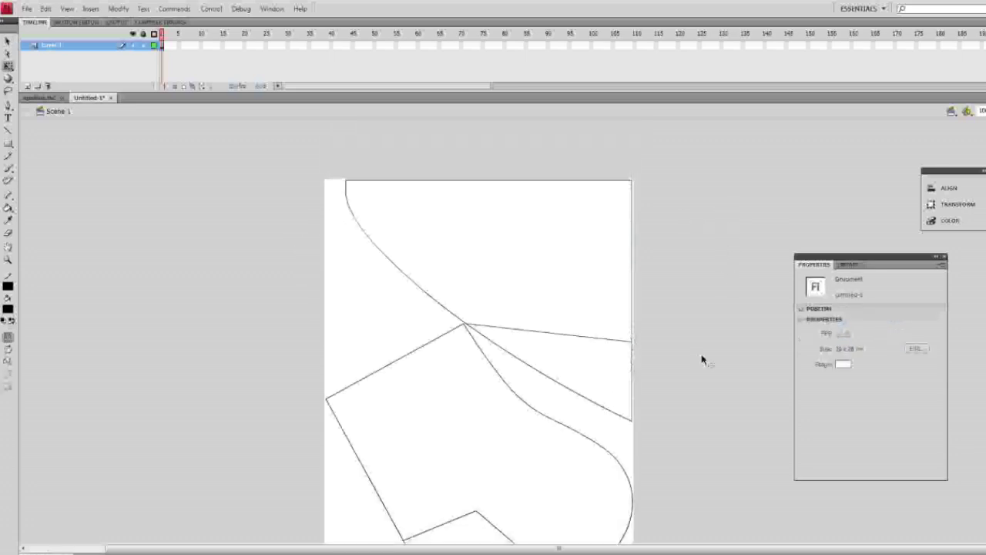